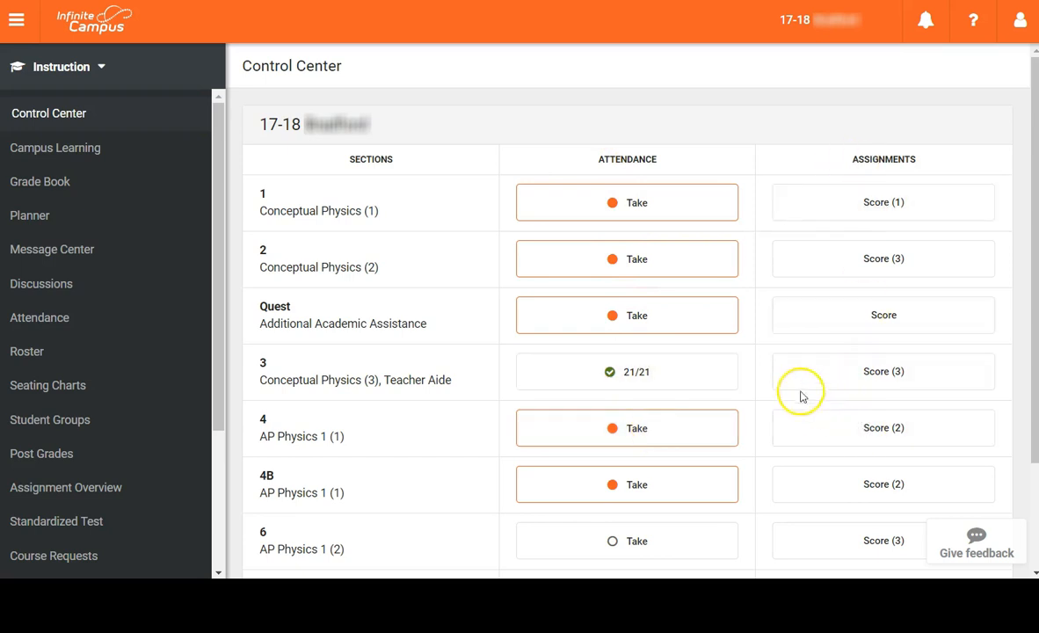
- Open attendance for AP Physics 1 in period 4B and mark the second student absent with the comment "Not in class"
{"action": "left_click", "coordinate": [641, 491]}
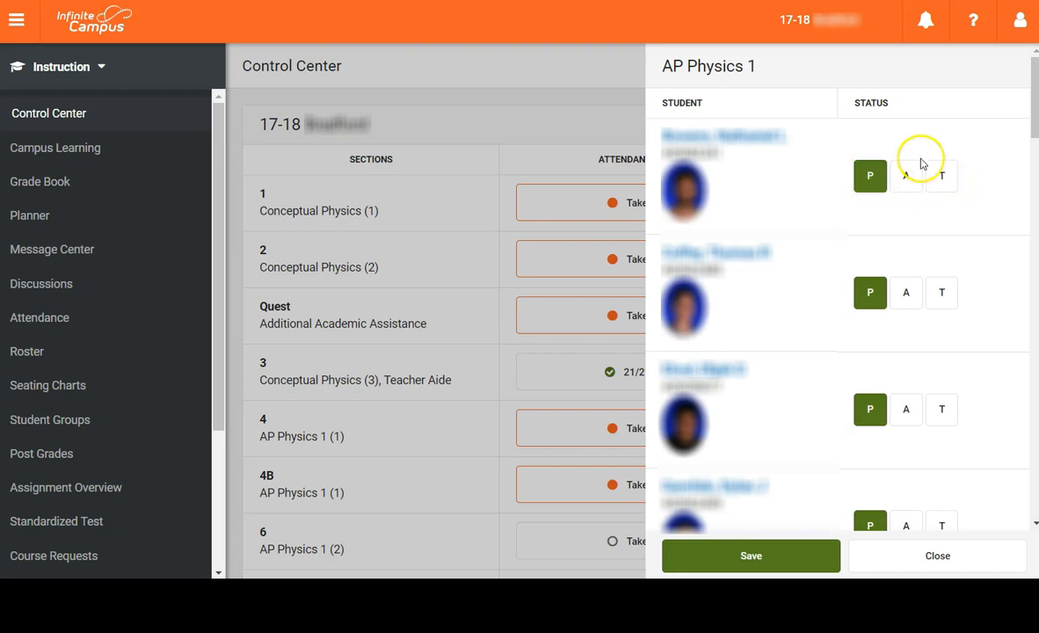
{"action": "left_click", "coordinate": [908, 297]}
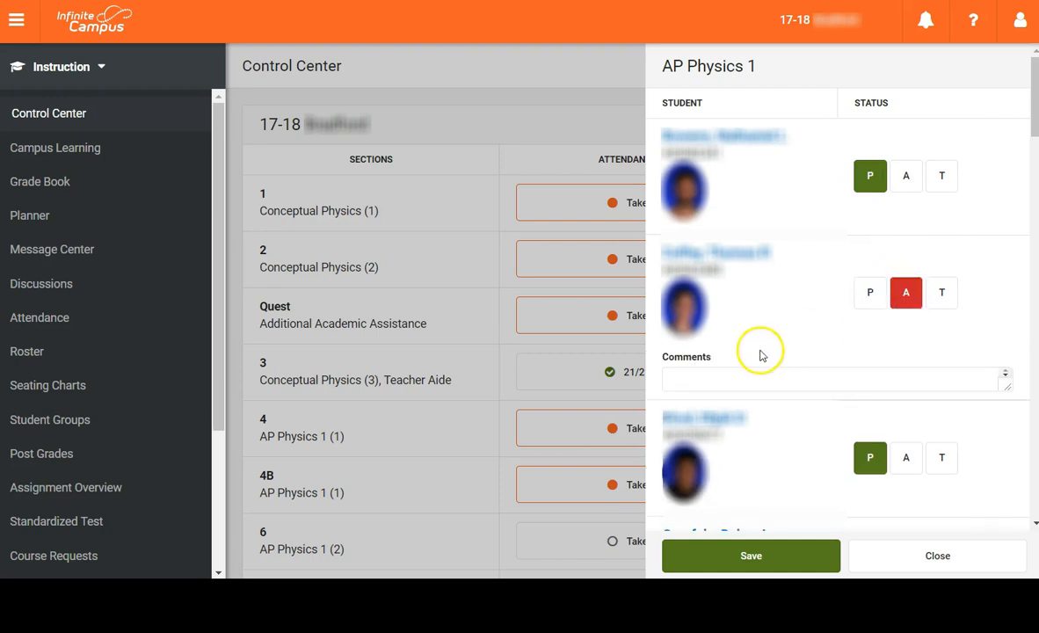
{"action": "left_click", "coordinate": [671, 380]}
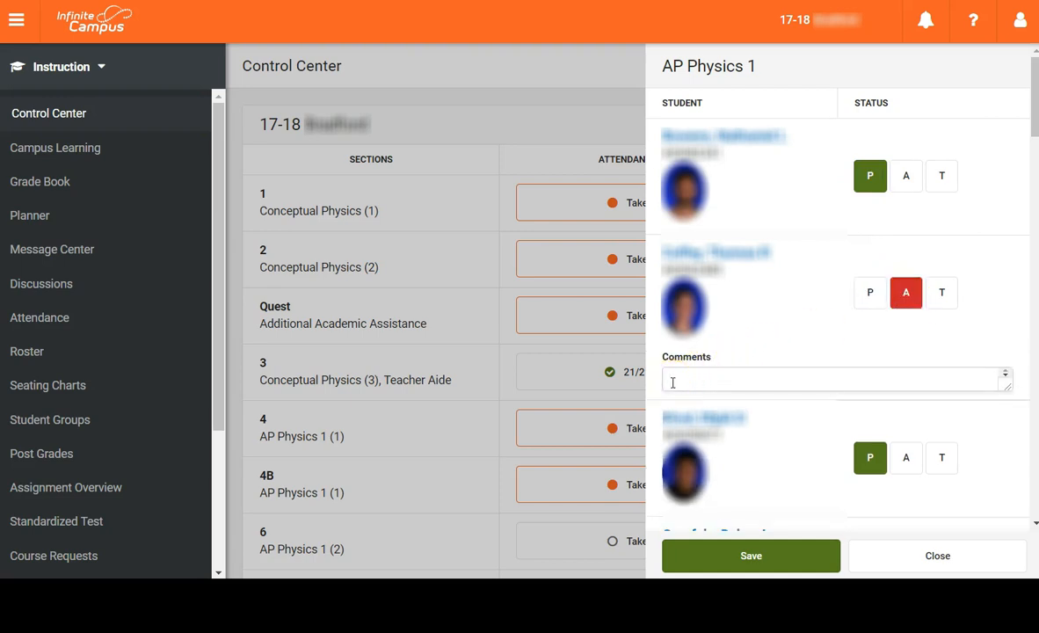
{"action": "type", "text": "Not in class"}
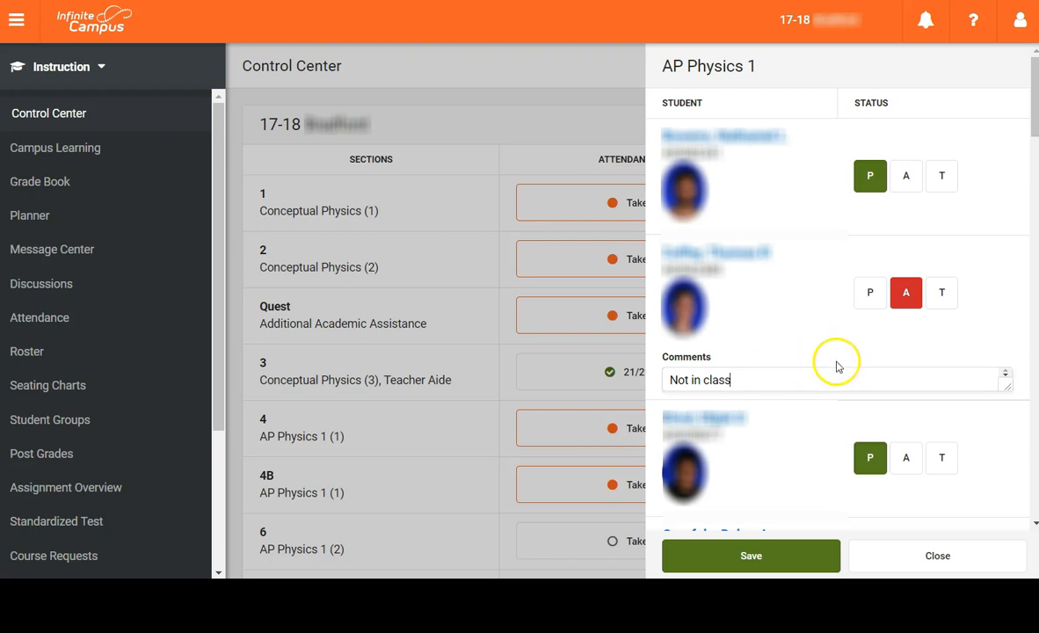
- Change the second student's status to tardy with the comment "came with pass", and save and close the attendance
{"action": "left_click", "coordinate": [943, 292]}
{"action": "left_click_drag", "start_coordinate": [750, 377], "coordinate": [662, 384]}
{"action": "type", "text": "cam"}
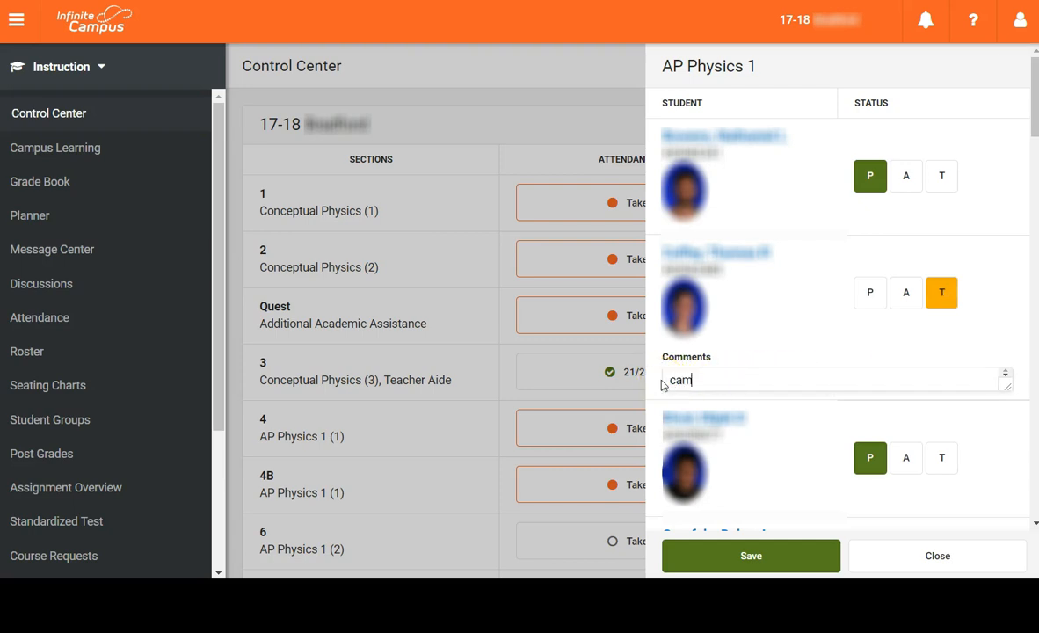
{"action": "type", "text": "e with pass"}
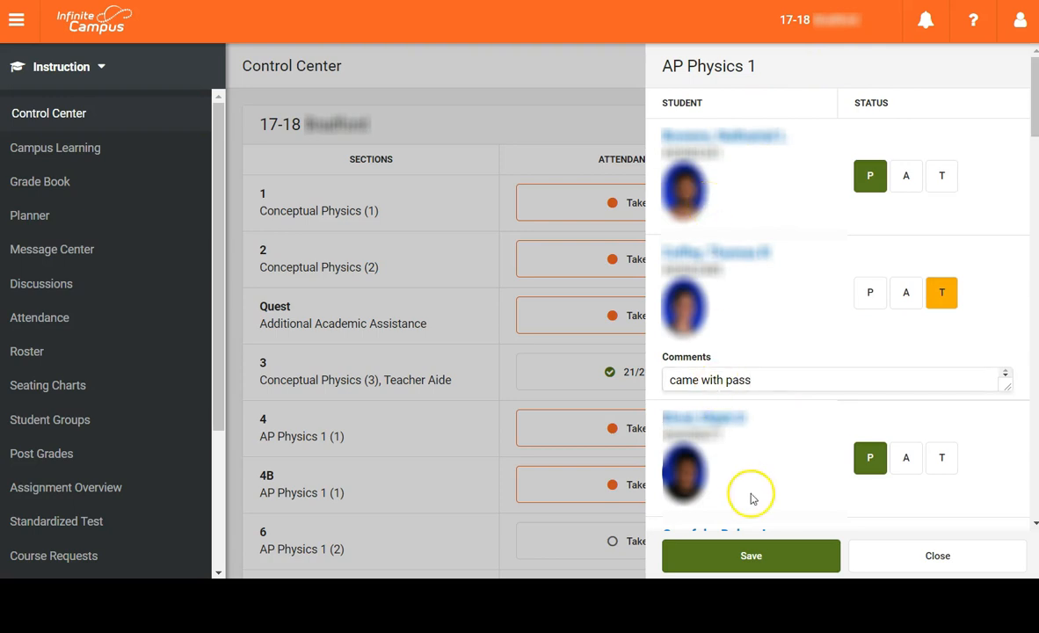
{"action": "left_click", "coordinate": [751, 558]}
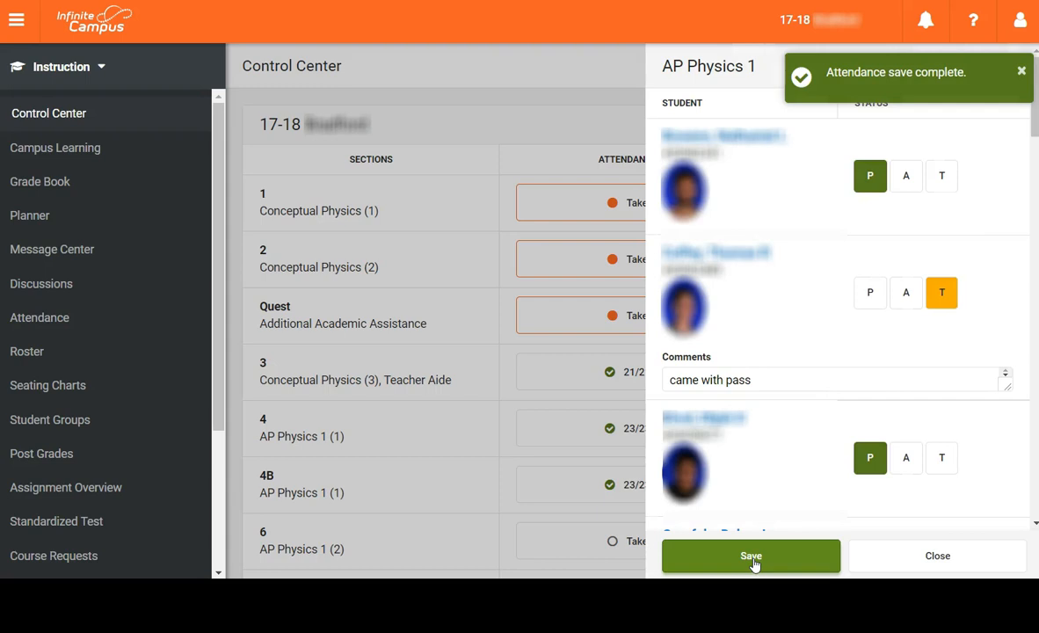
{"action": "left_click", "coordinate": [911, 556]}
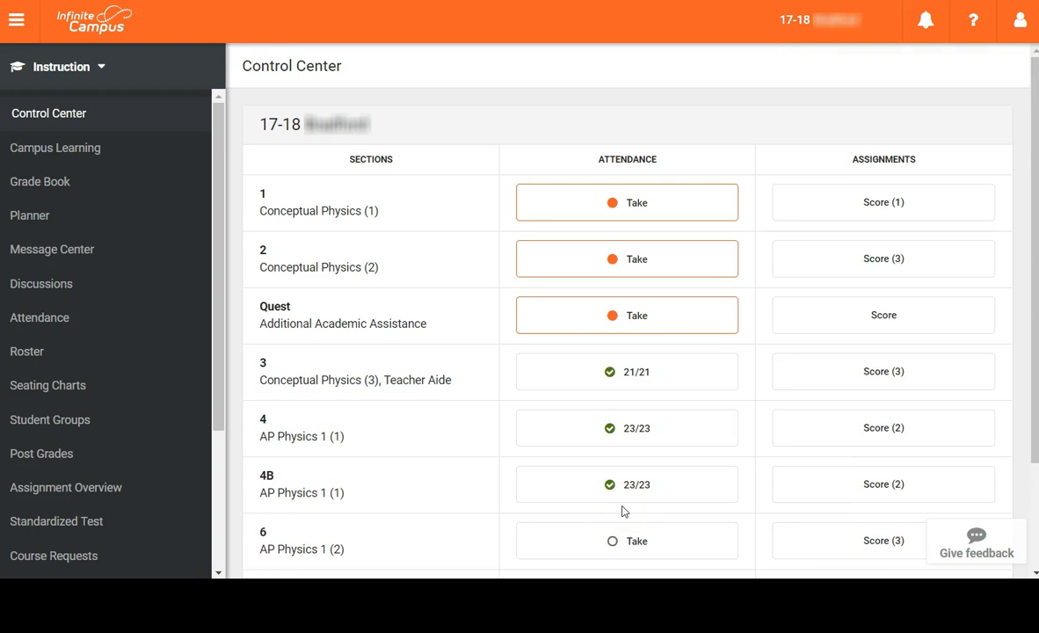
- Open the period 4B assignment list and look through all its Term Q2 assignments
{"action": "left_click", "coordinate": [870, 486]}
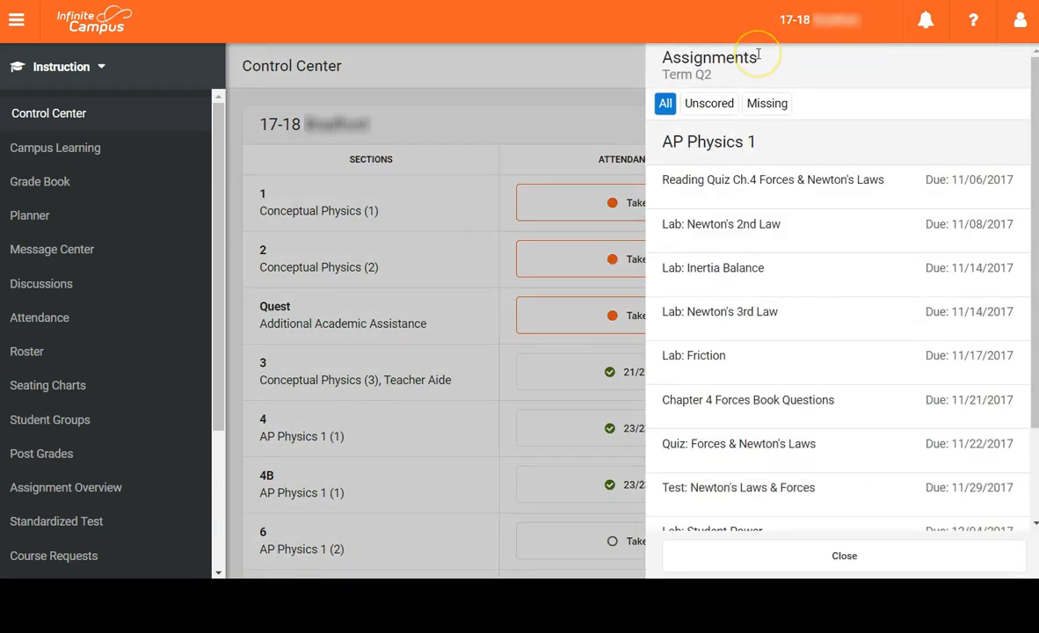
{"action": "left_click", "coordinate": [665, 102]}
{"action": "left_click", "coordinate": [665, 103]}
{"action": "scroll", "coordinate": [868, 372], "scroll_direction": "down", "scroll_amount": 2}
{"action": "scroll", "coordinate": [868, 372], "scroll_direction": "up", "scroll_amount": 2}
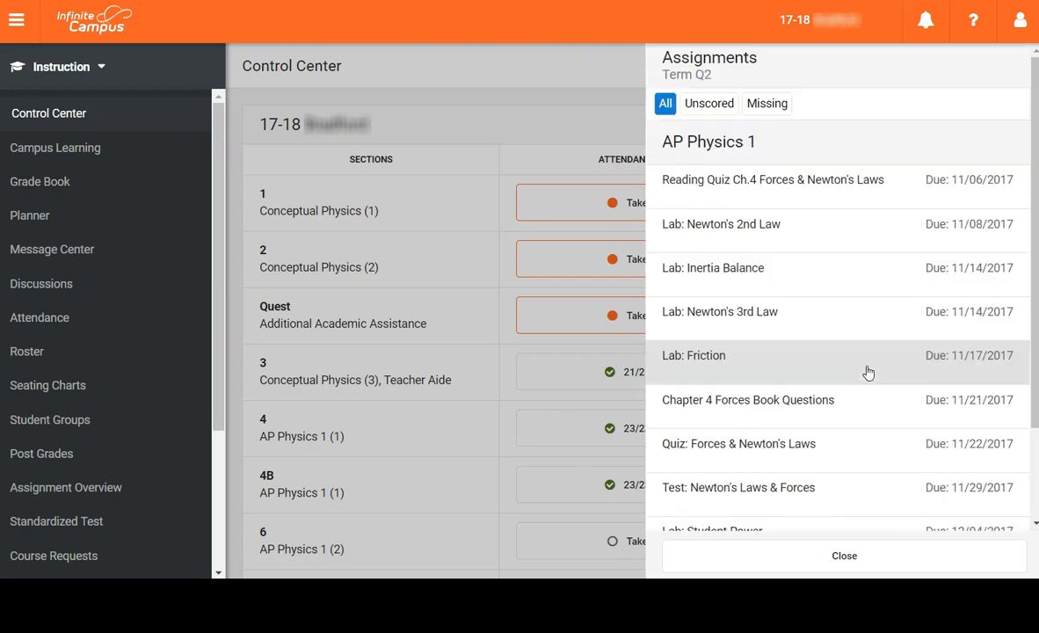
- Filter the assignment list to unscored work and open Lab: Hooke's Law
{"action": "left_click", "coordinate": [710, 104]}
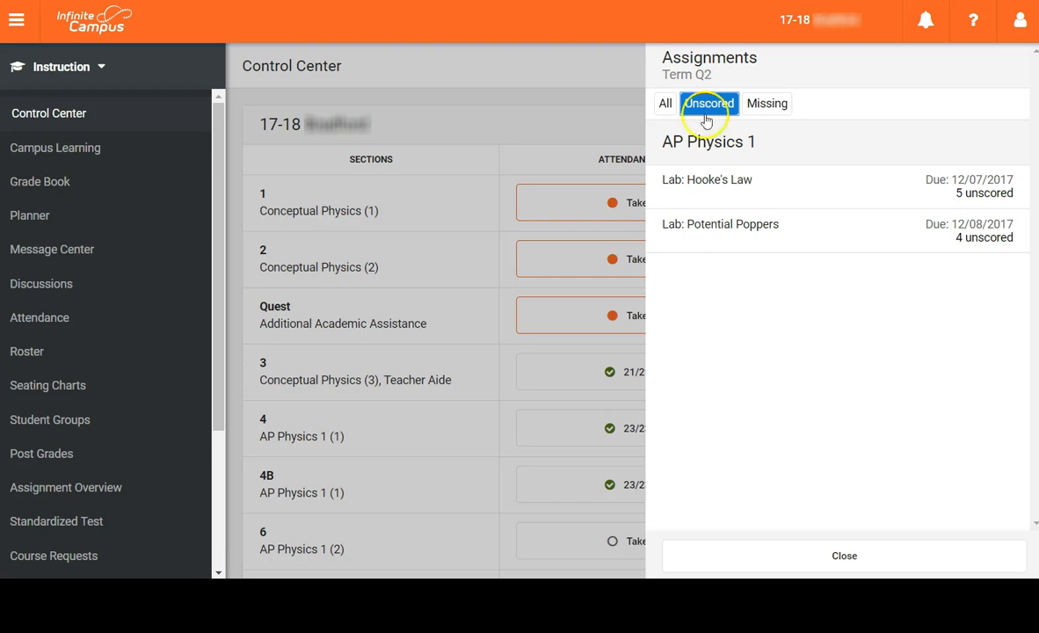
{"action": "left_click", "coordinate": [928, 185]}
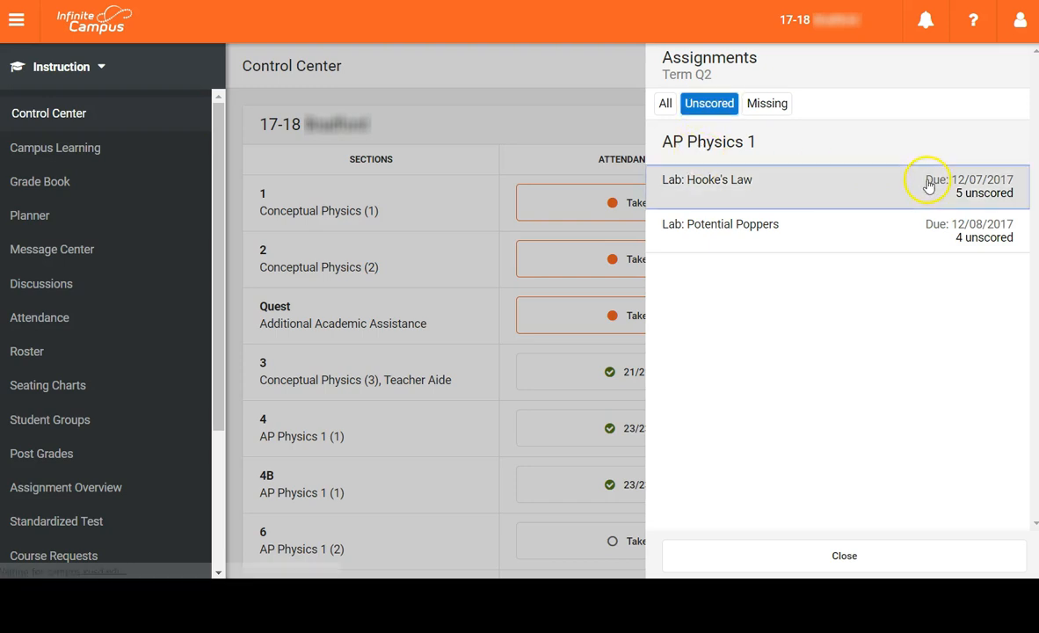
{"action": "left_click", "coordinate": [943, 183]}
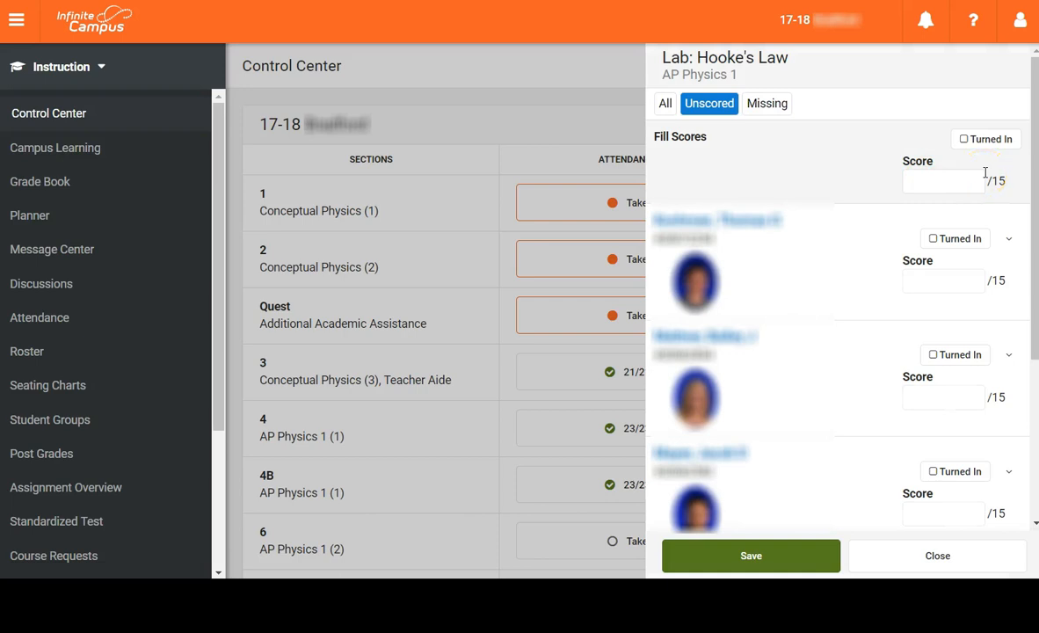
- Mark all unscored Hooke's Law students as turned in at once and clear the mark again
{"action": "left_click", "coordinate": [967, 143]}
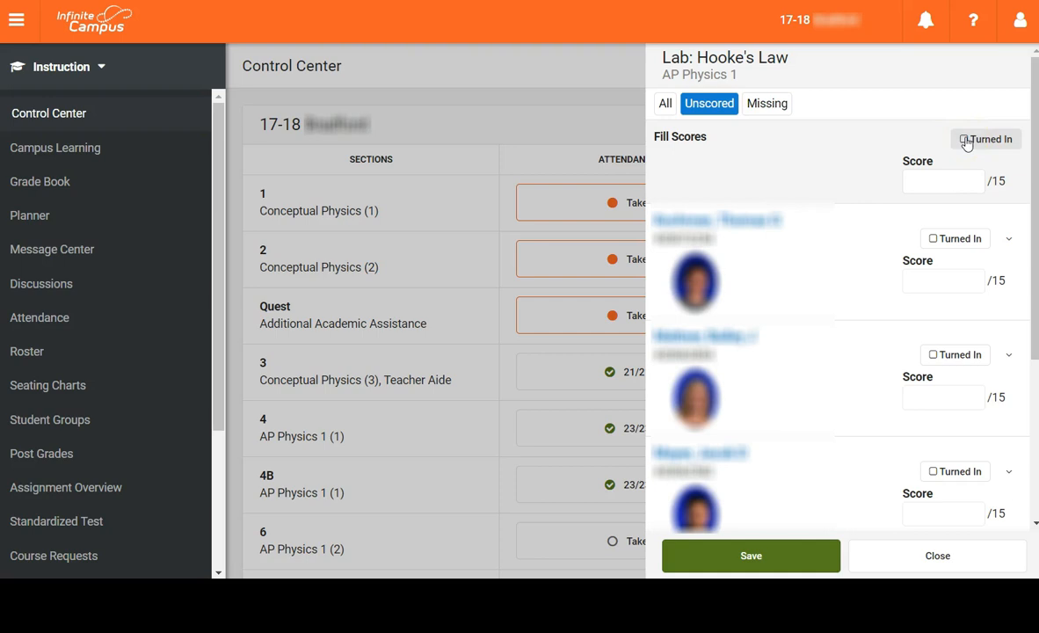
{"action": "left_click", "coordinate": [965, 143]}
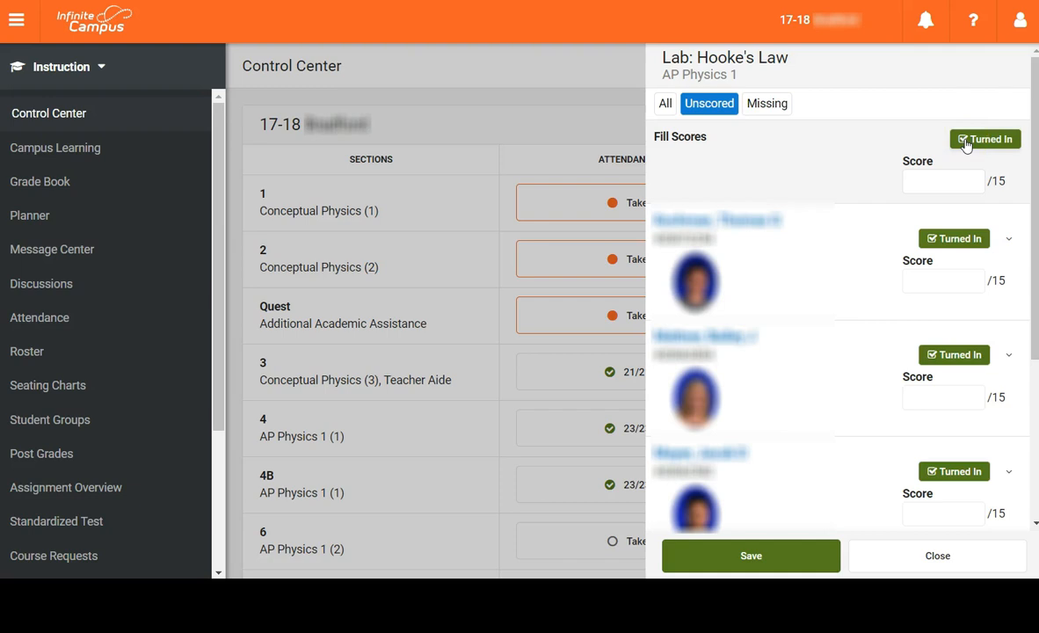
{"action": "left_click", "coordinate": [962, 142]}
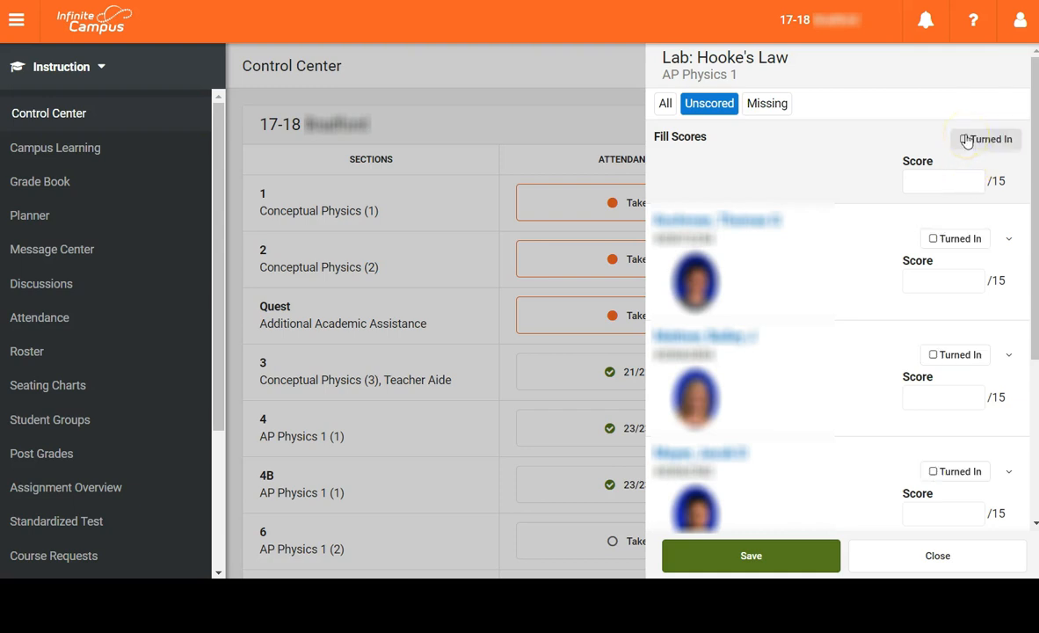
- Fill a score of 15 for all unscored Hooke's Law students and set the second student's score to 13
{"action": "left_click", "coordinate": [969, 183]}
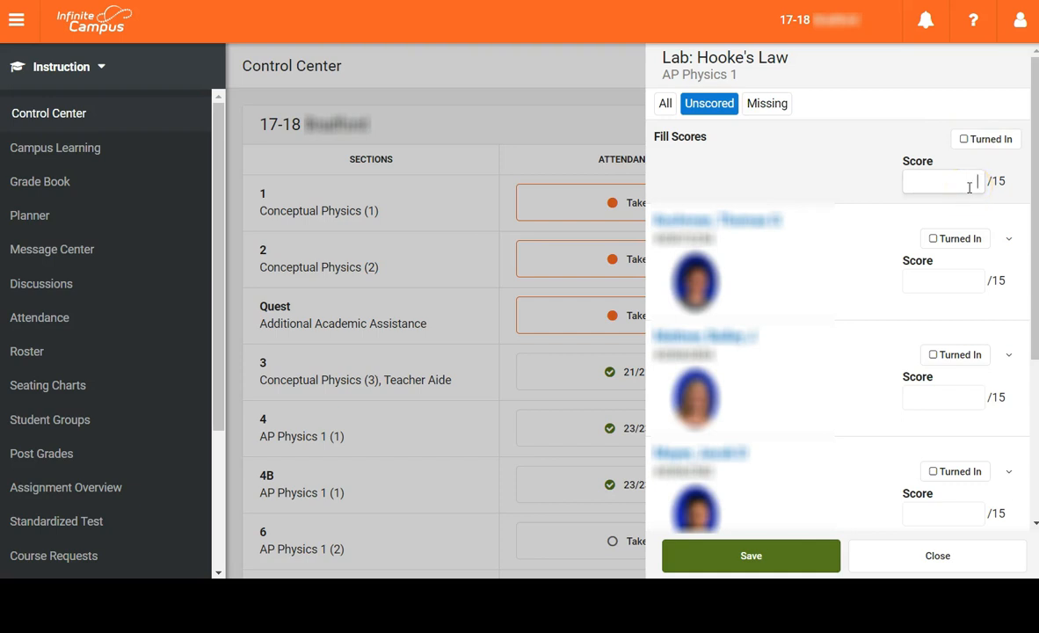
{"action": "type", "text": "15"}
{"action": "double_click", "coordinate": [962, 401]}
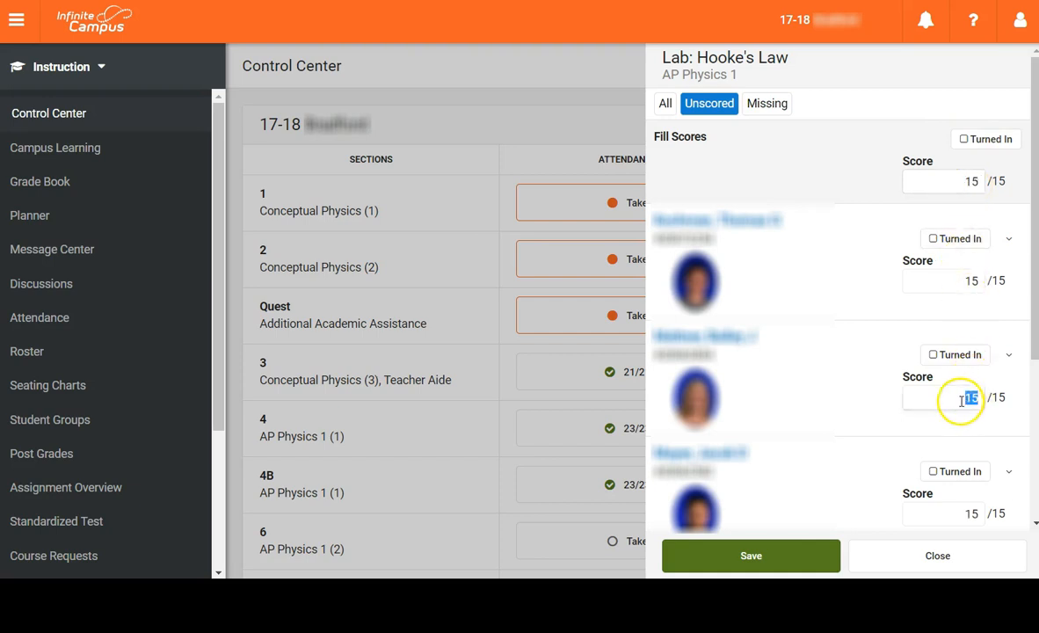
{"action": "type", "text": "13"}
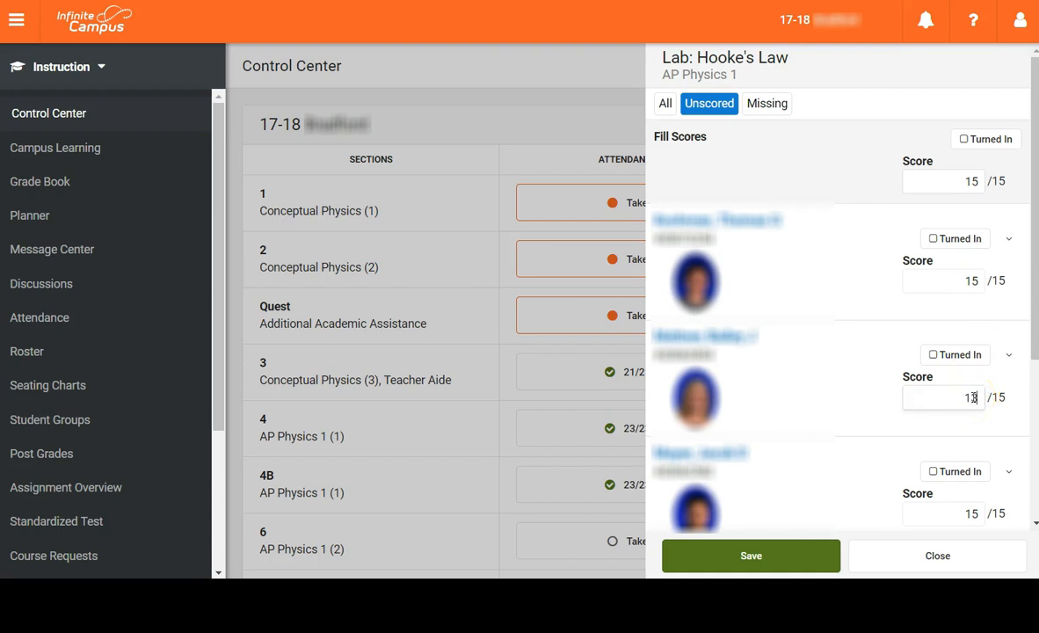
{"action": "left_click", "coordinate": [830, 402]}
- Clear the fill score for all the listed Hooke's Law students
{"action": "double_click", "coordinate": [974, 182]}
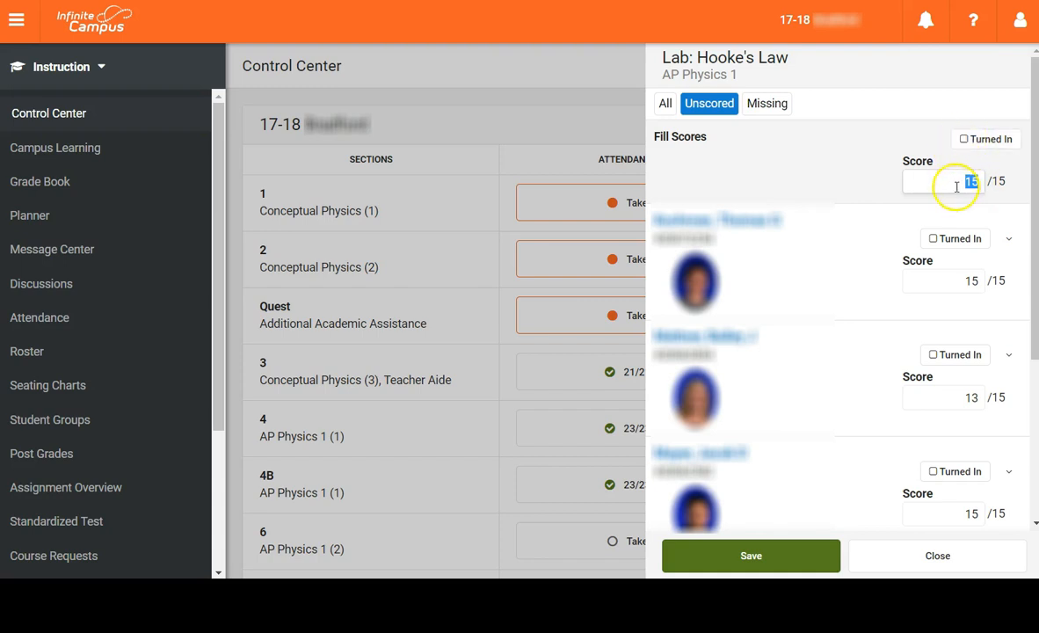
{"action": "key", "text": "BackSpace"}
- Review the missing, unscored and full student lists for Lab: Hooke's Law, and close the lab without saving changes
{"action": "left_click", "coordinate": [770, 109]}
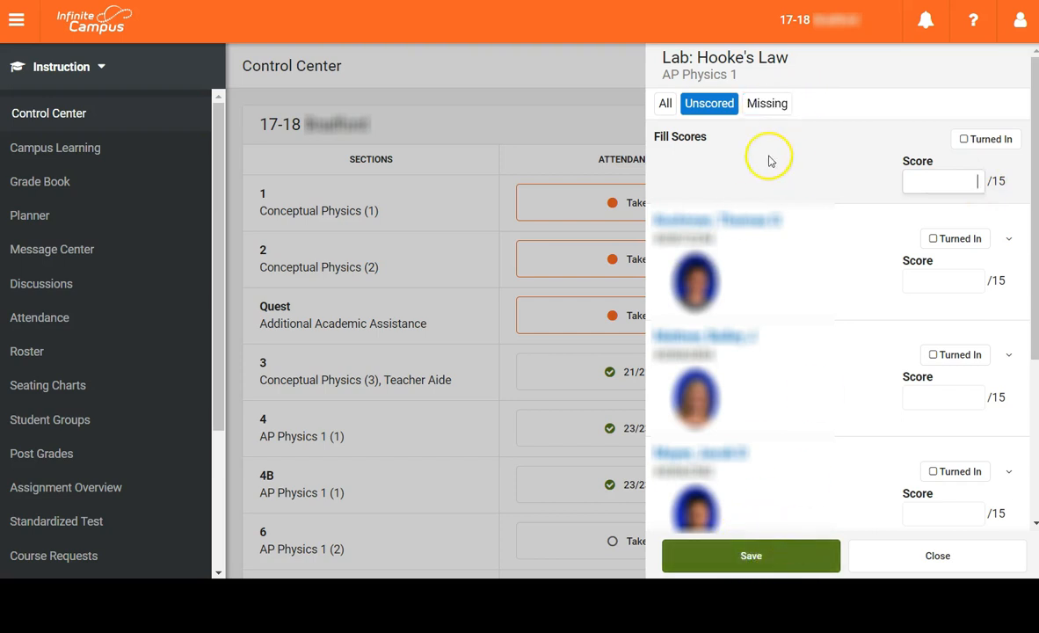
{"action": "left_click", "coordinate": [768, 105]}
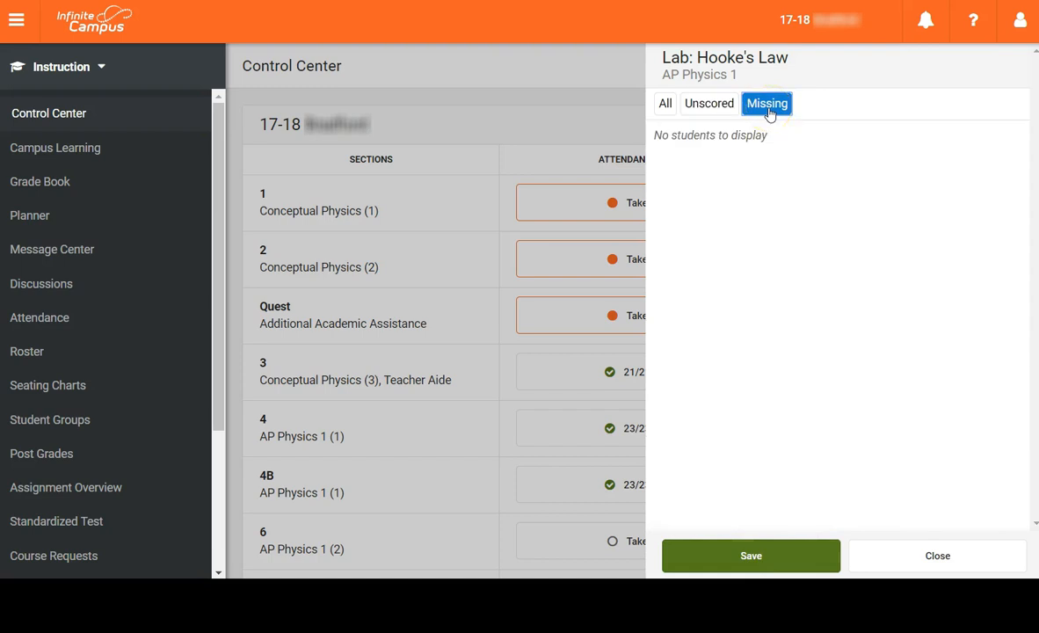
{"action": "left_click", "coordinate": [714, 106]}
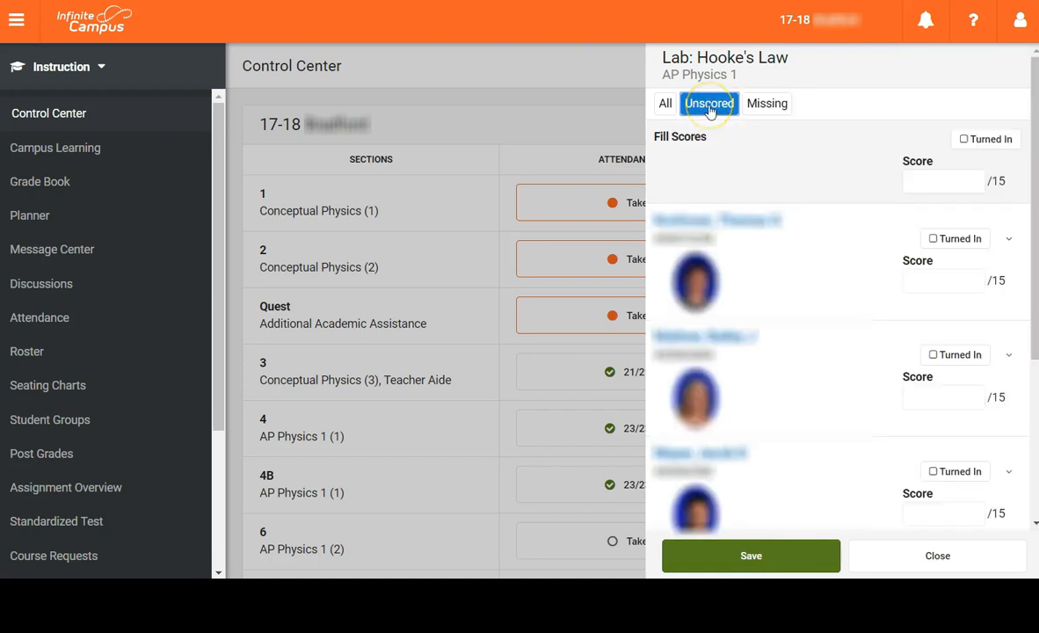
{"action": "left_click", "coordinate": [764, 105]}
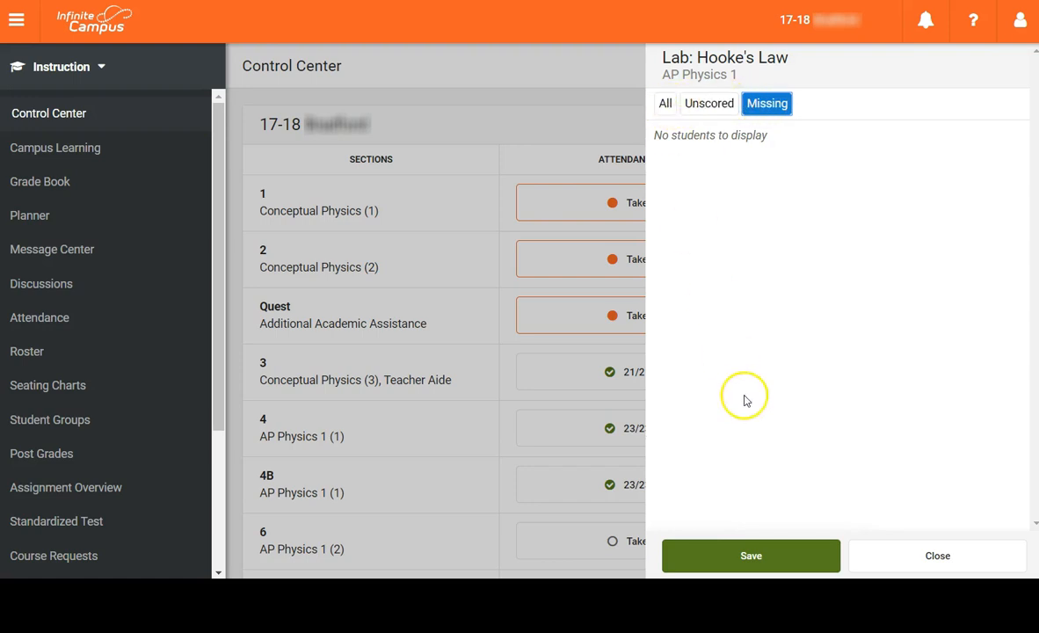
{"action": "left_click", "coordinate": [665, 103]}
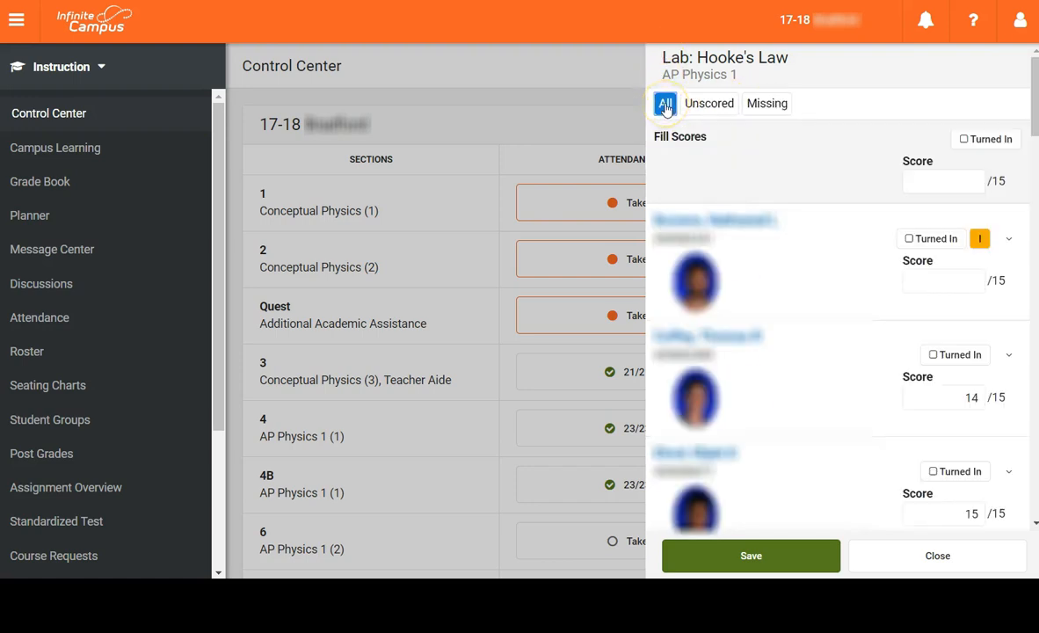
{"action": "left_click", "coordinate": [896, 566]}
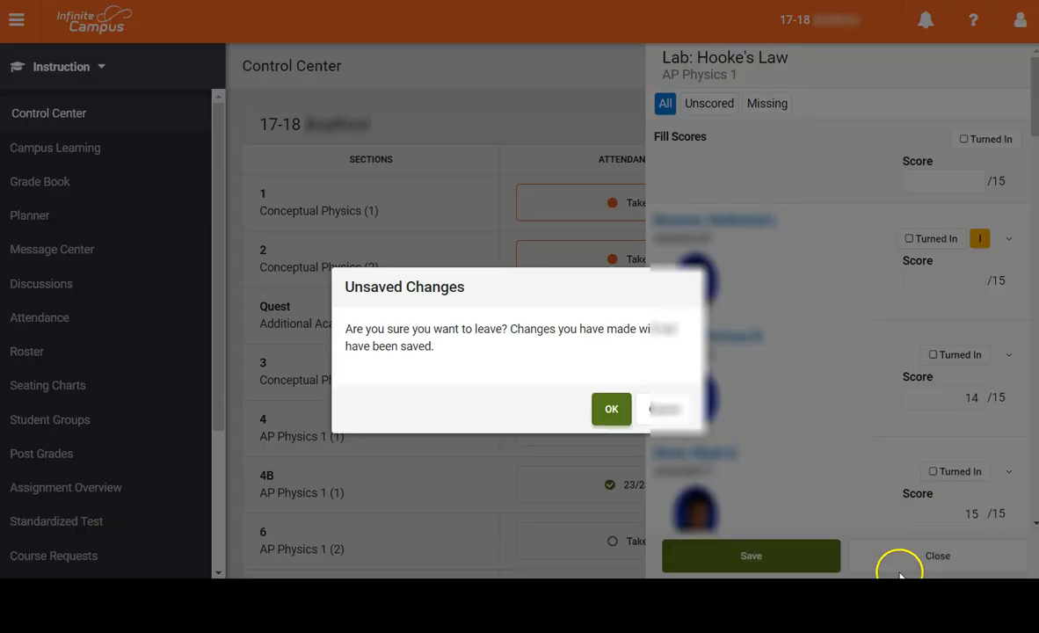
{"action": "left_click", "coordinate": [615, 411]}
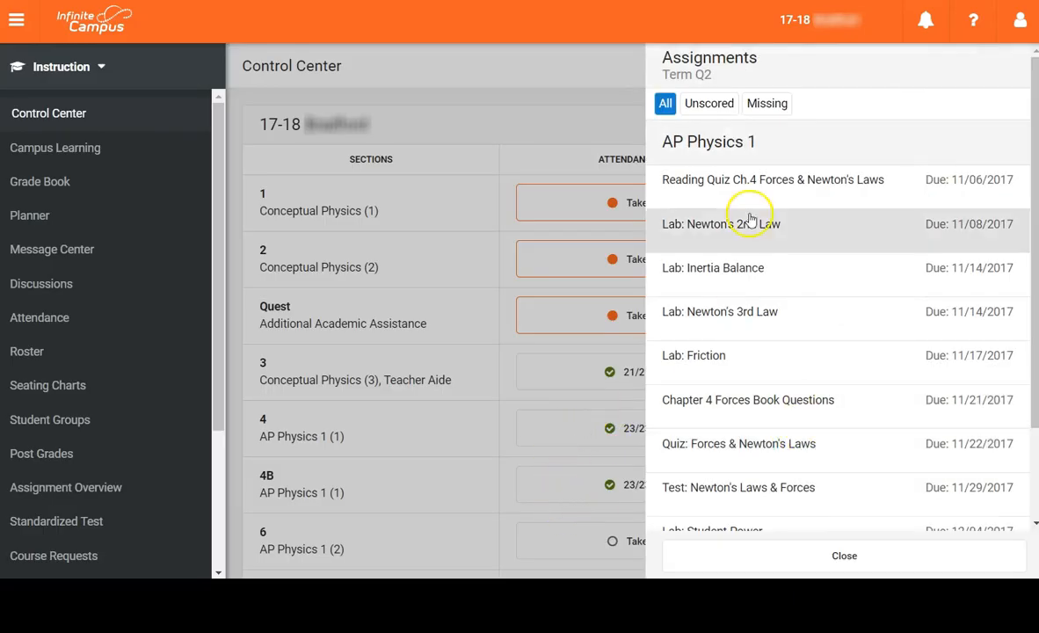
- Filter the assignments to missing work and open Lab: Inertia Balance to view the student score fields
{"action": "left_click", "coordinate": [766, 103]}
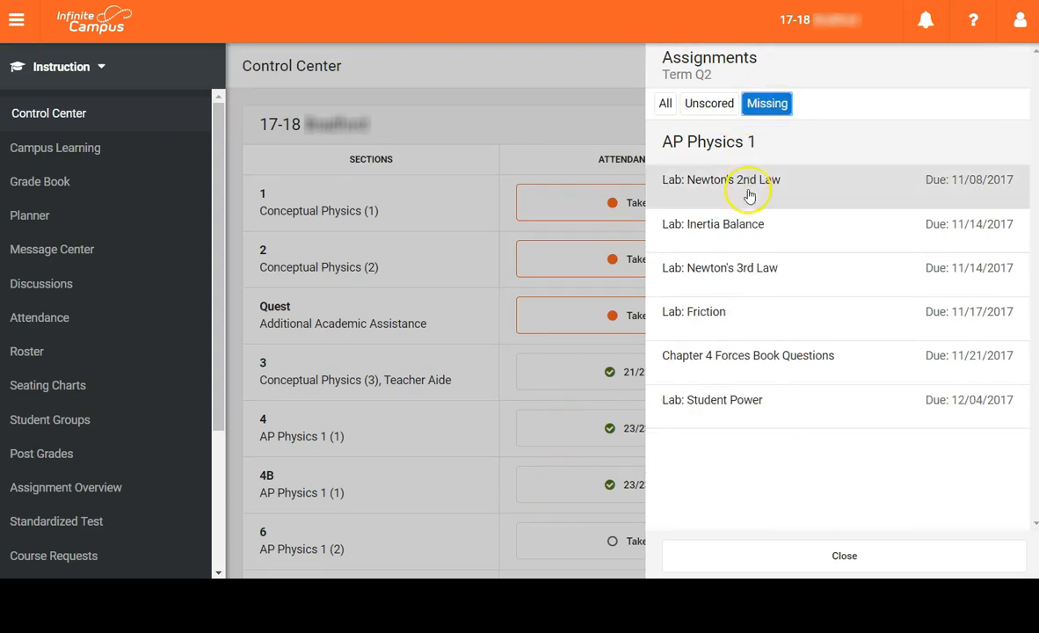
{"action": "left_click", "coordinate": [747, 229]}
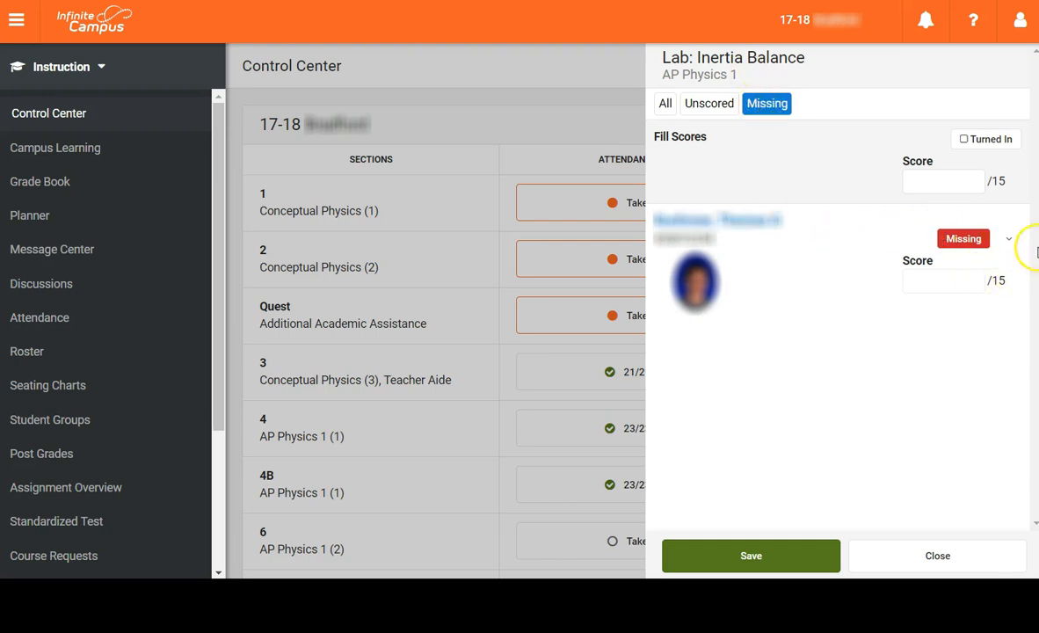
{"action": "left_click", "coordinate": [967, 288]}
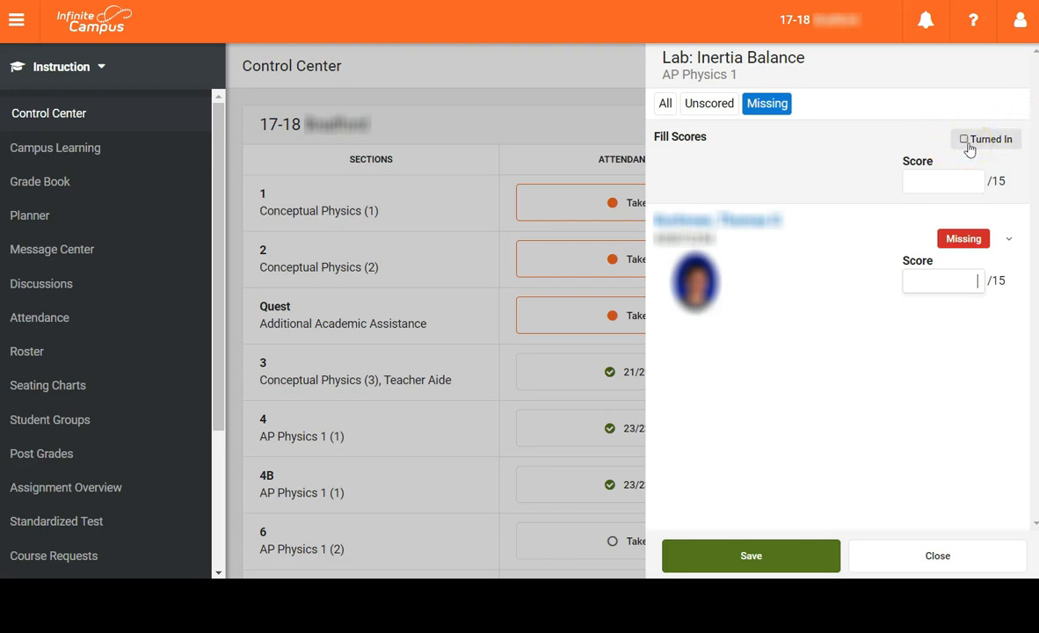
{"action": "left_click", "coordinate": [969, 184]}
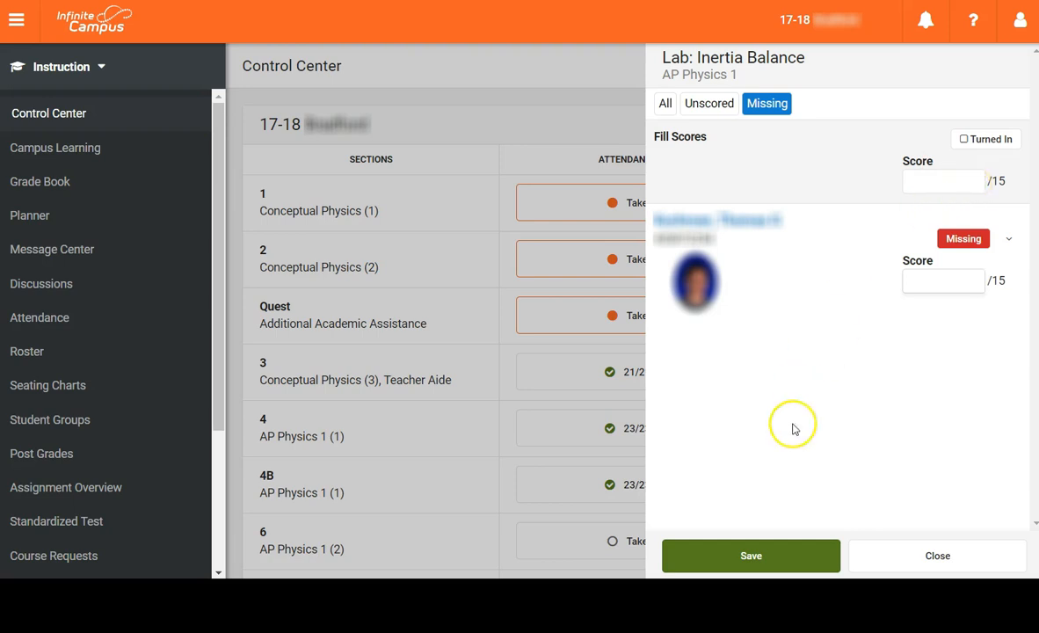
- Close the Inertia Balance scores and the assignment list to return to the Control Center overview
{"action": "left_click", "coordinate": [757, 557]}
{"action": "left_click", "coordinate": [904, 563]}
{"action": "left_click", "coordinate": [935, 559]}
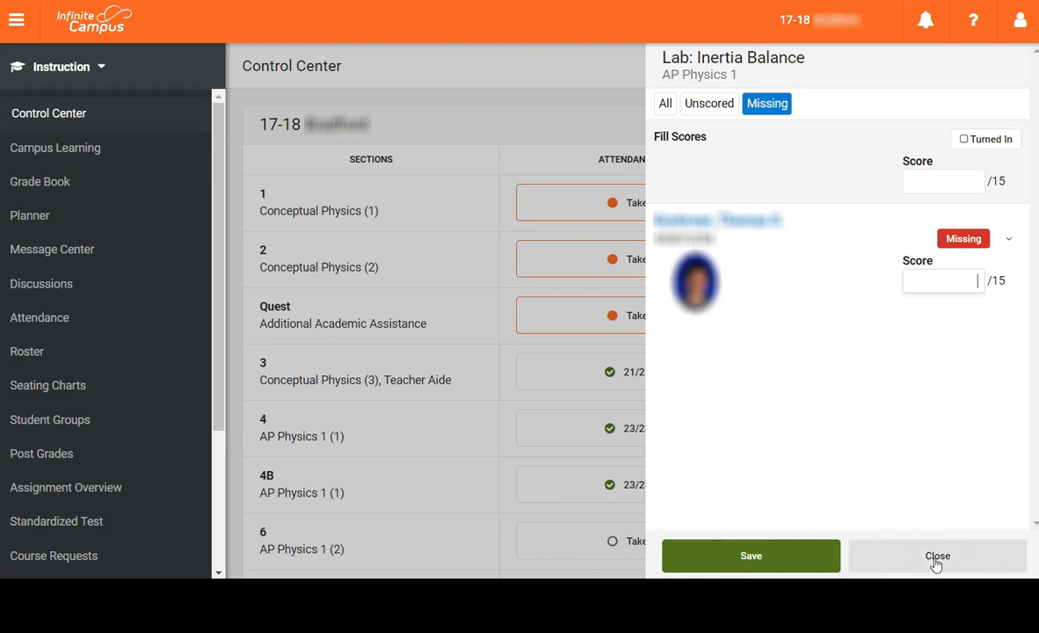
{"action": "left_click", "coordinate": [935, 557]}
{"action": "left_click", "coordinate": [849, 562]}
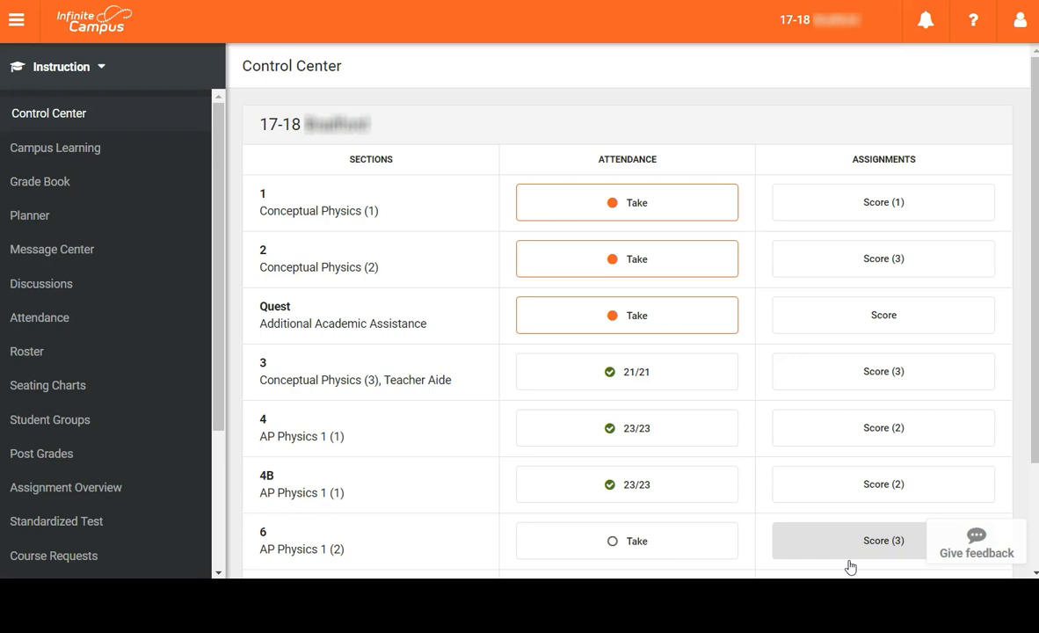
{"action": "left_click", "coordinate": [827, 555]}
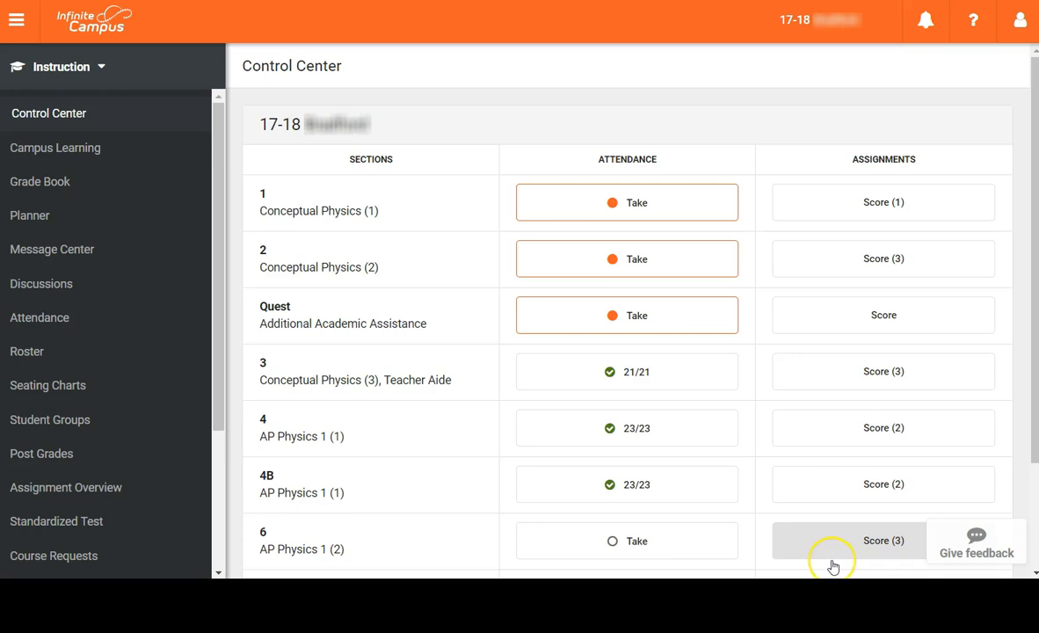